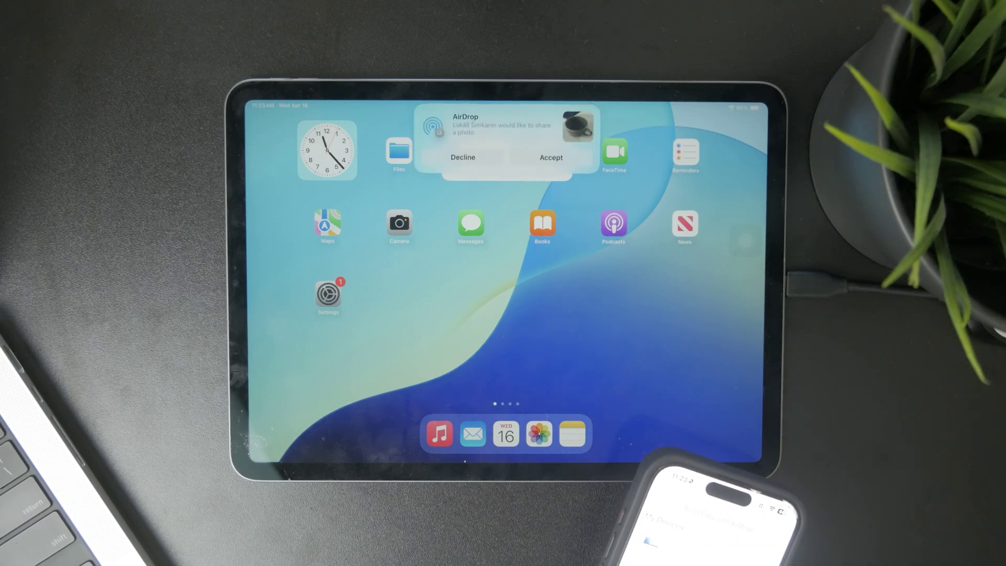
Accept the AirDropped cup photo, view it in Photos, and return to the Home Screen
{"action": "left_click", "coordinate": [543, 157]}
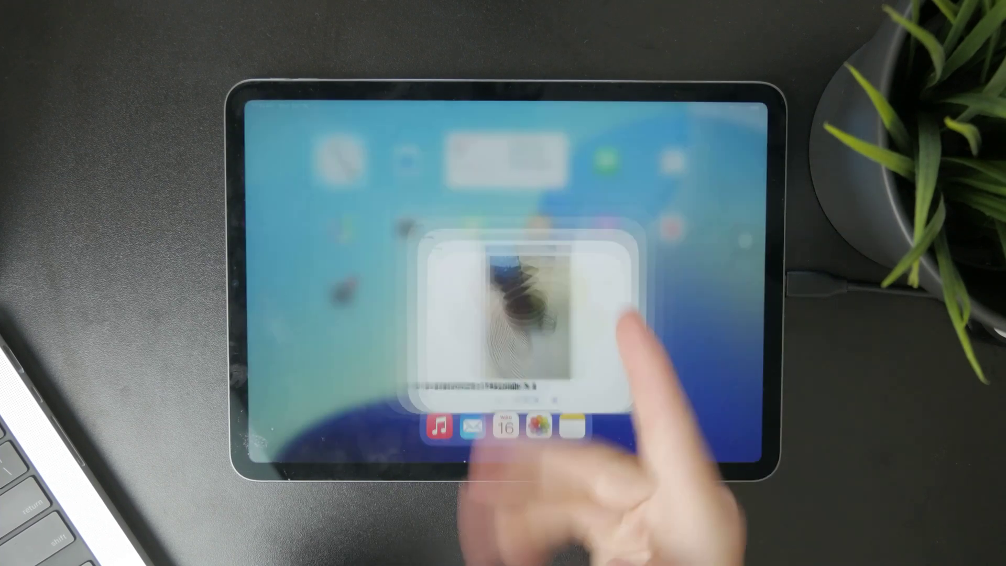
{"action": "left_click_drag", "start_coordinate": [597, 460], "coordinate": [640, 325]}
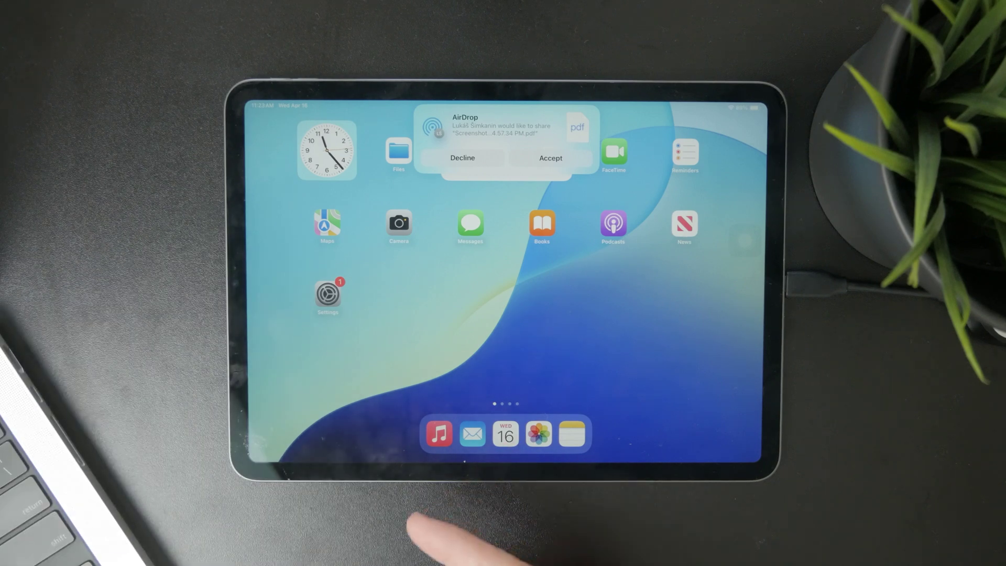
Accept the AirDropped PDF 'Screenshot 2023-02-13 at 4.57.34 PM' into Quick Look
{"action": "left_click", "coordinate": [550, 157]}
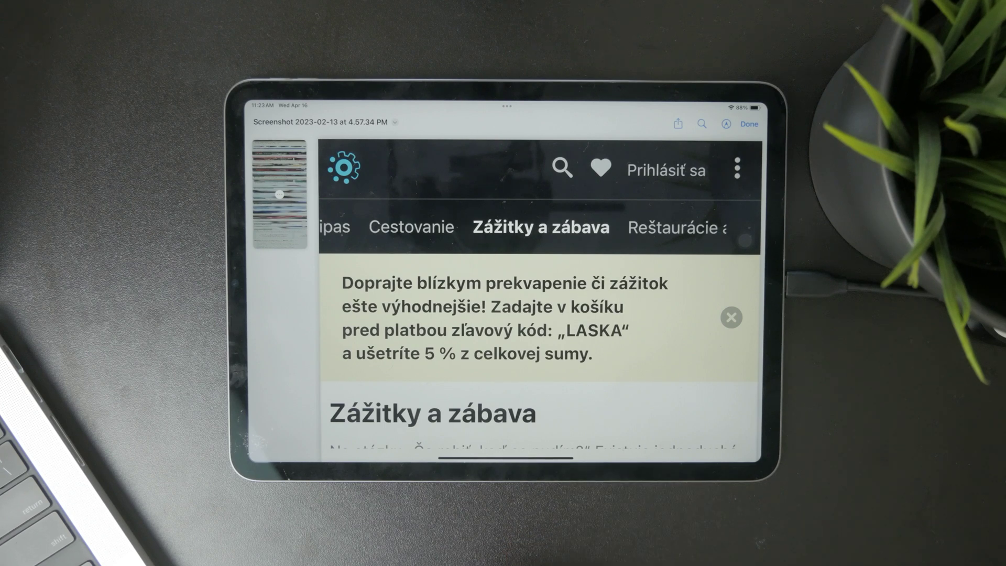
{"action": "scroll", "coordinate": [534, 314], "scroll_direction": "down", "scroll_amount": 3}
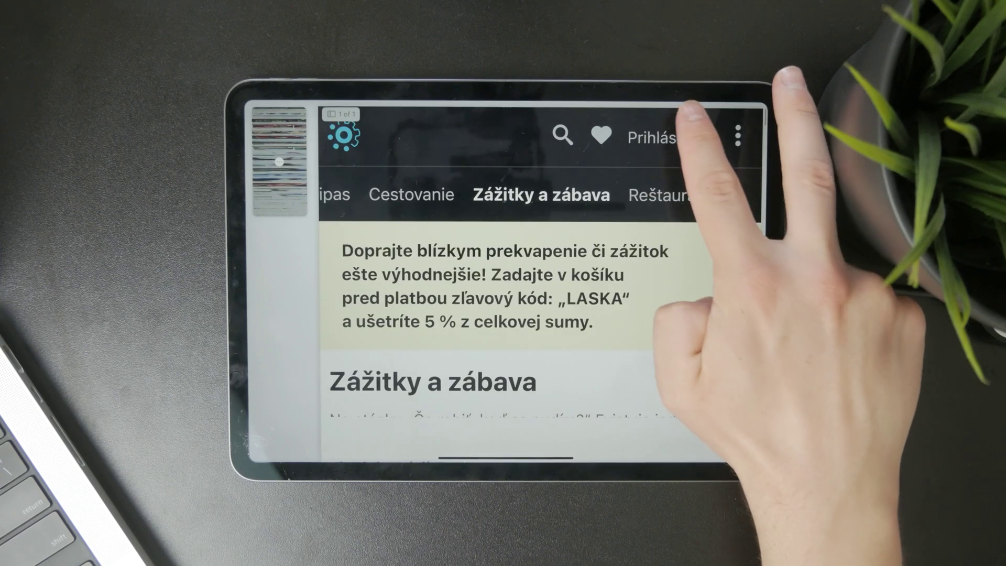
Open Save to Files for the screenshot PDF from its share sheet, then go Home
{"action": "left_click", "coordinate": [676, 122]}
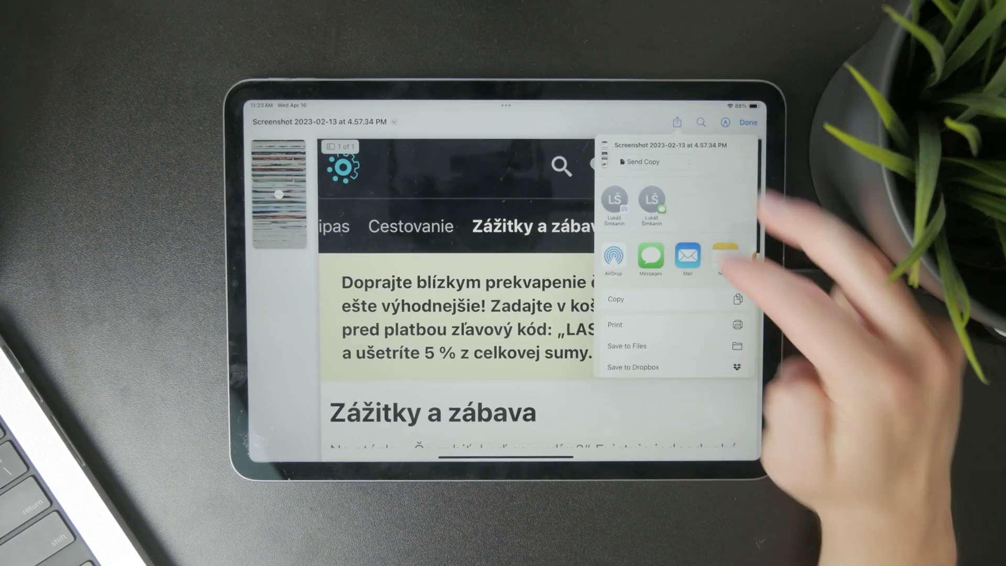
{"action": "left_click", "coordinate": [739, 293]}
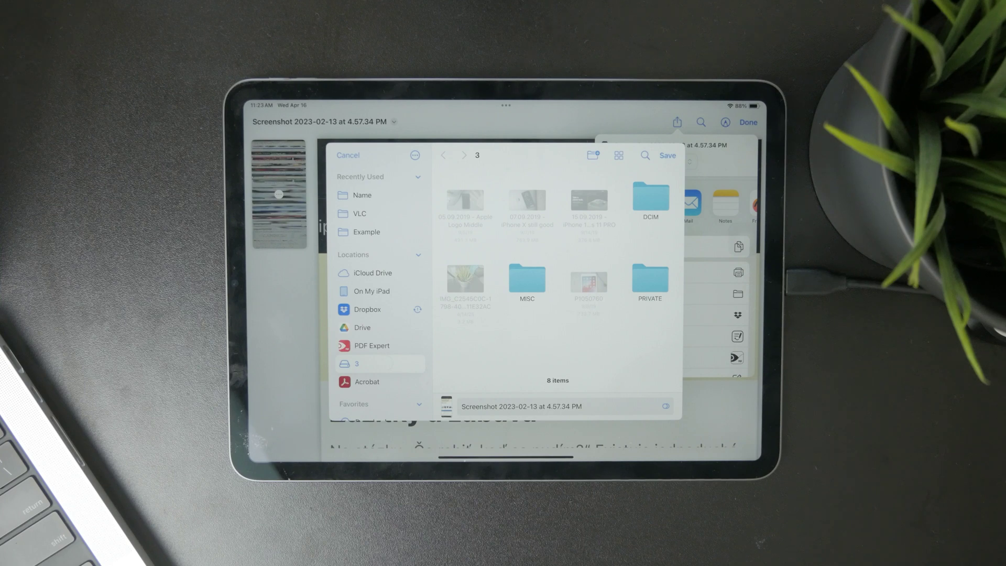
{"action": "scroll", "coordinate": [377, 315], "scroll_direction": "down", "scroll_amount": 3}
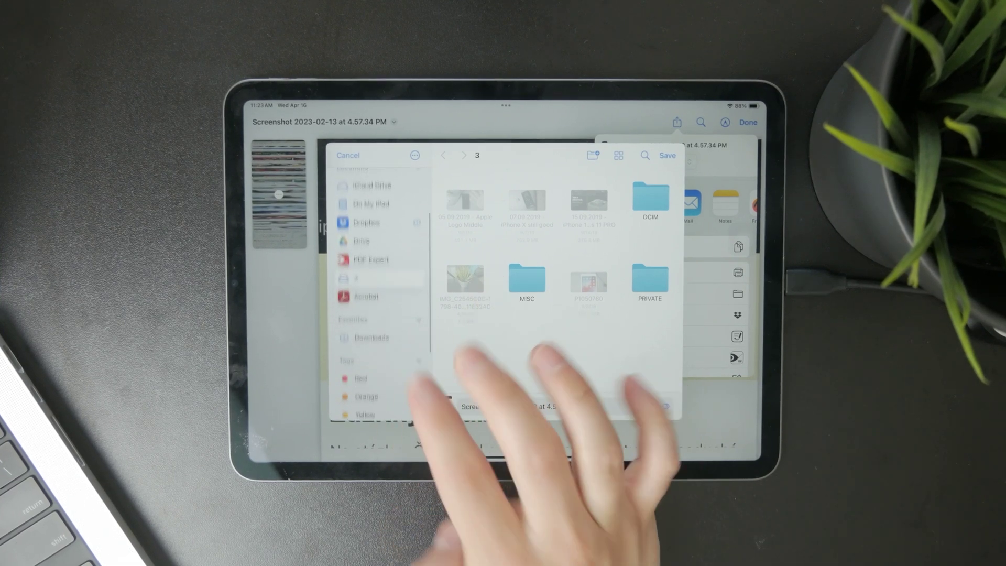
{"action": "scroll", "coordinate": [378, 330], "scroll_direction": "down", "scroll_amount": 3}
{"action": "key", "text": "super+h"}
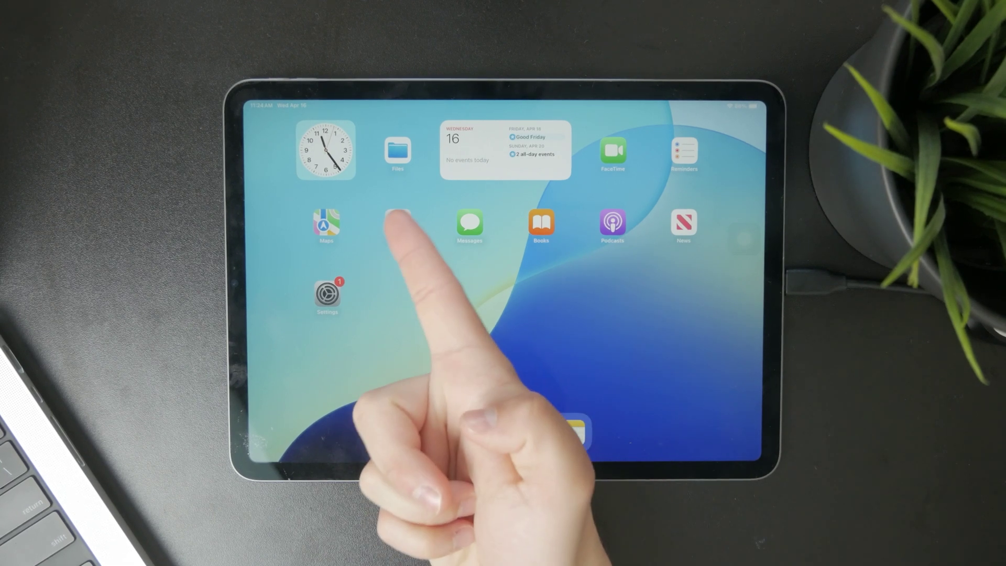
Check Files Recents, then accept and preview the 'Welcome (1)' PDF before going Home
{"action": "mouse_move", "coordinate": [503, 291]}
{"action": "left_mouse_down"}
{"action": "mouse_move", "coordinate": [589, 291]}
{"action": "mouse_move", "coordinate": [440, 197]}
{"action": "left_mouse_up"}
{"action": "mouse_move", "coordinate": [504, 236]}
{"action": "left_mouse_down"}
{"action": "mouse_move", "coordinate": [669, 196]}
{"action": "mouse_move", "coordinate": [472, 205]}
{"action": "left_mouse_up"}
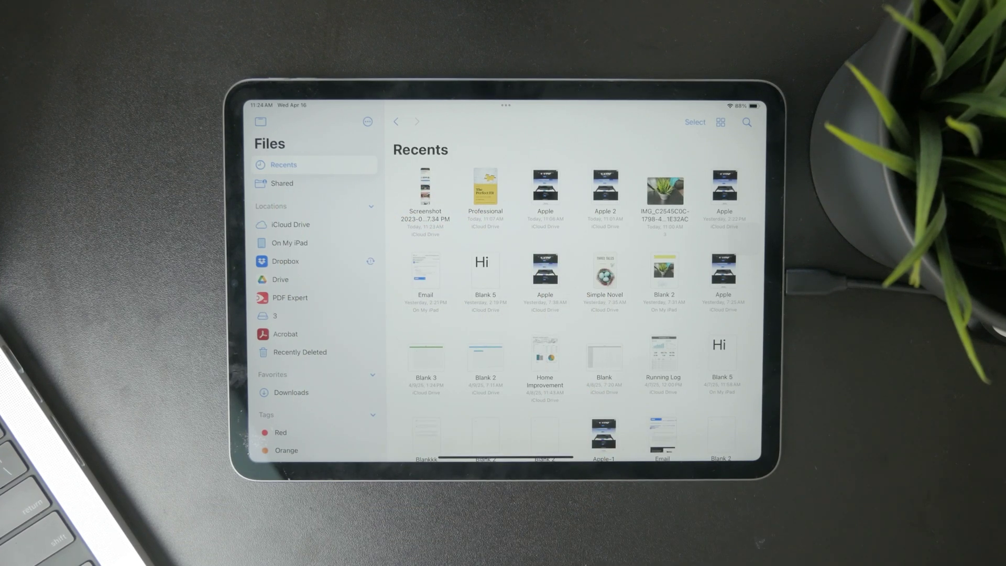
{"action": "left_click", "coordinate": [548, 155]}
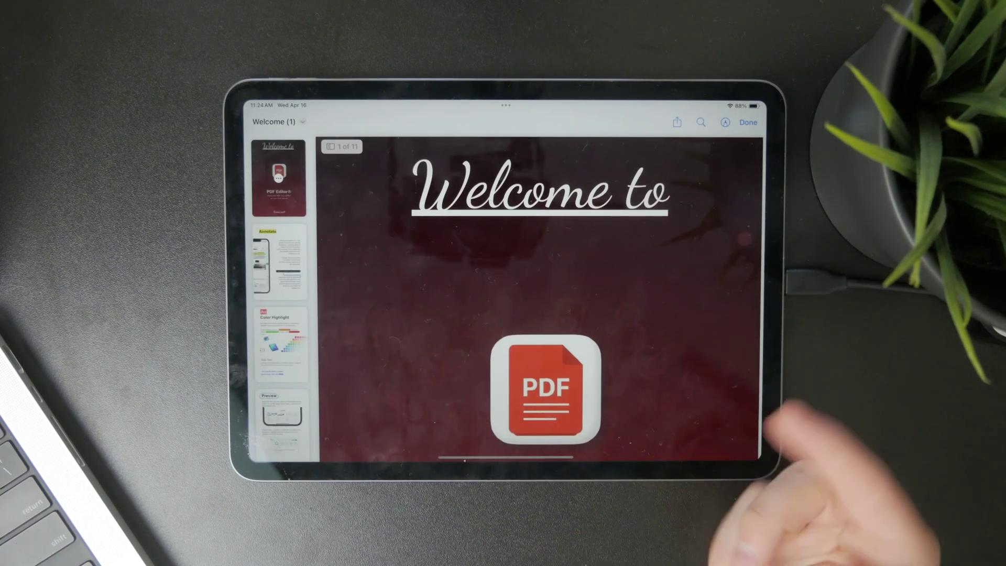
{"action": "left_click_drag", "start_coordinate": [730, 459], "coordinate": [684, 338]}
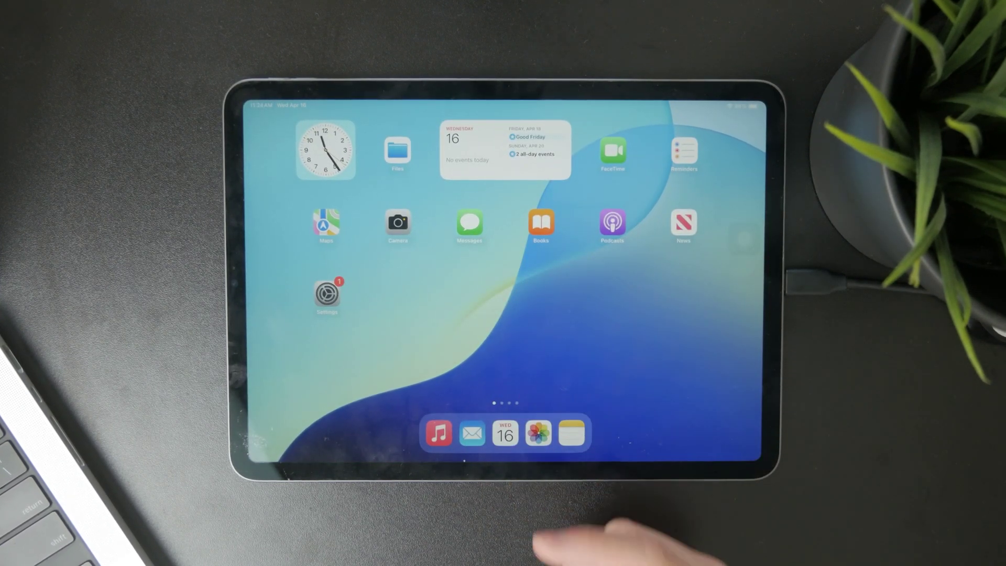